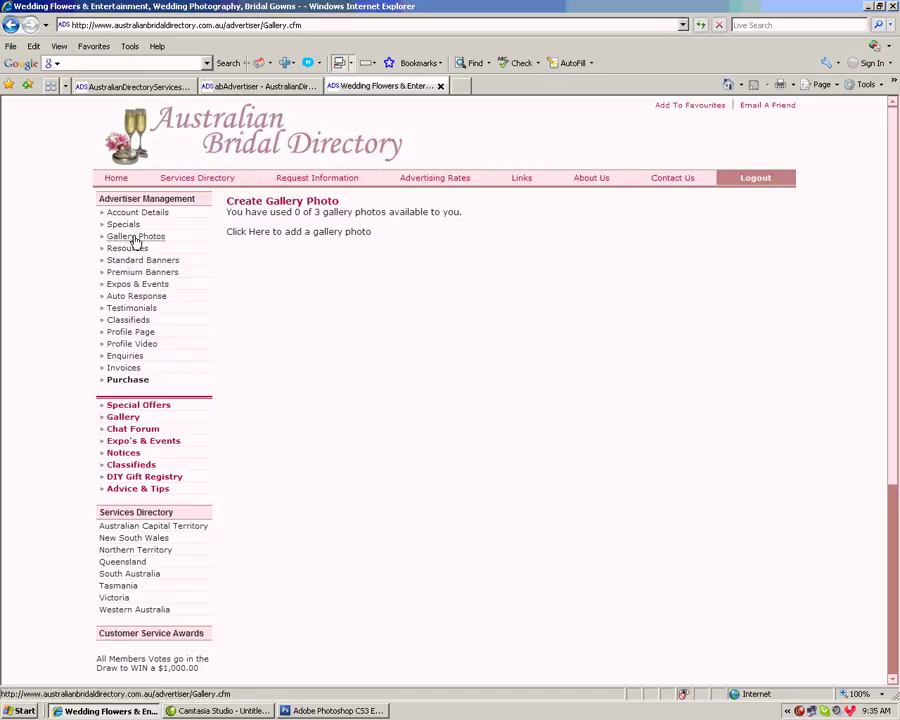
Step: Open the Advertiser Gallery Edit form via 'Click Here to add a gallery photo'
{"action": "left_click", "coordinate": [244, 237]}
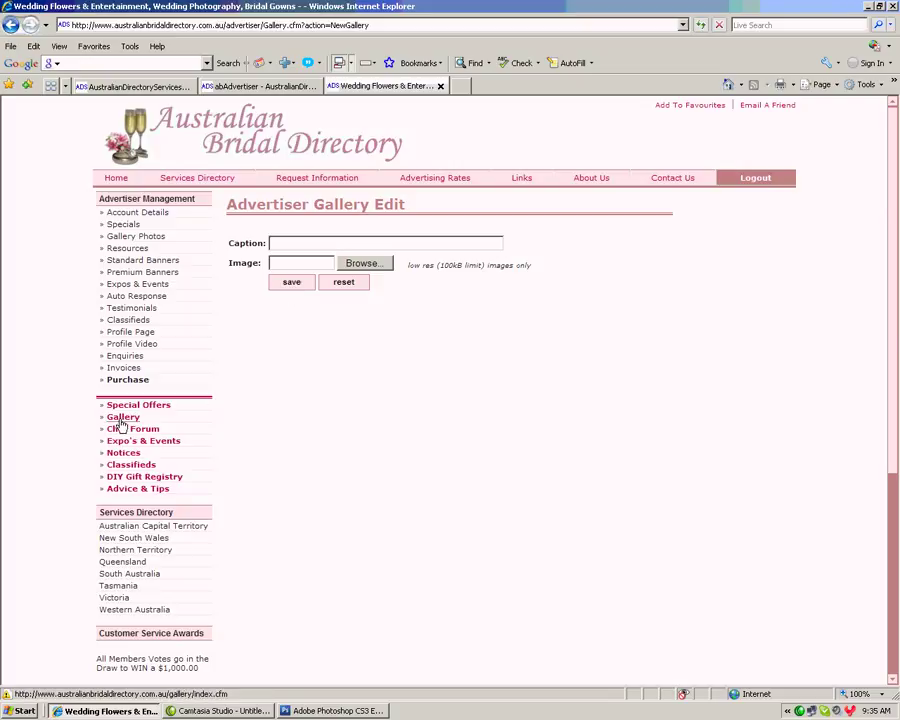
Step: View the Four Seasons String Quartet photo in the Wedding Entertainment gallery category
{"action": "left_click", "coordinate": [120, 424]}
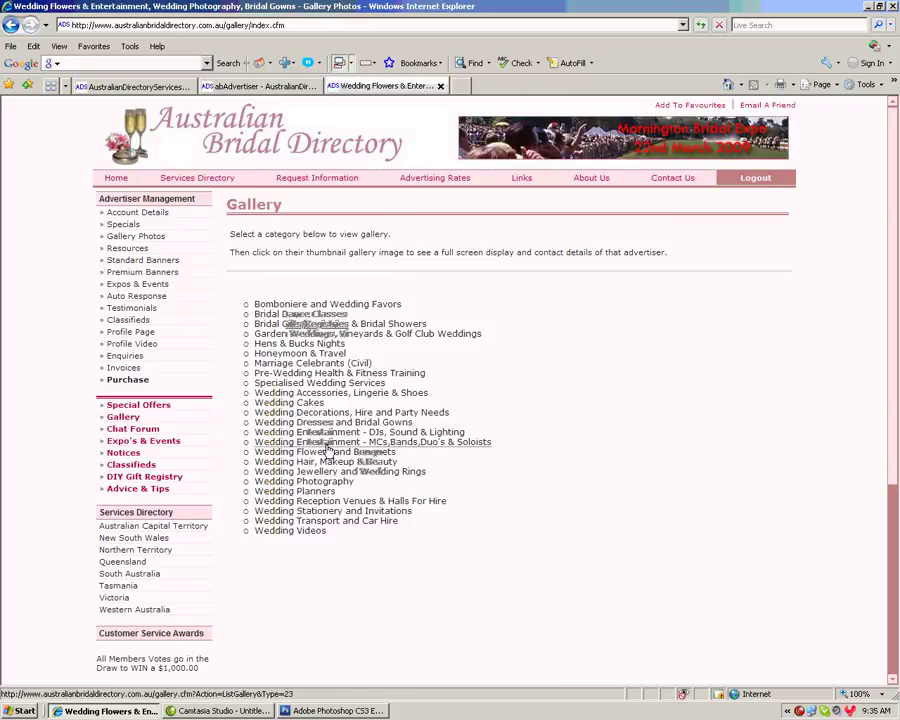
{"action": "left_click", "coordinate": [327, 445]}
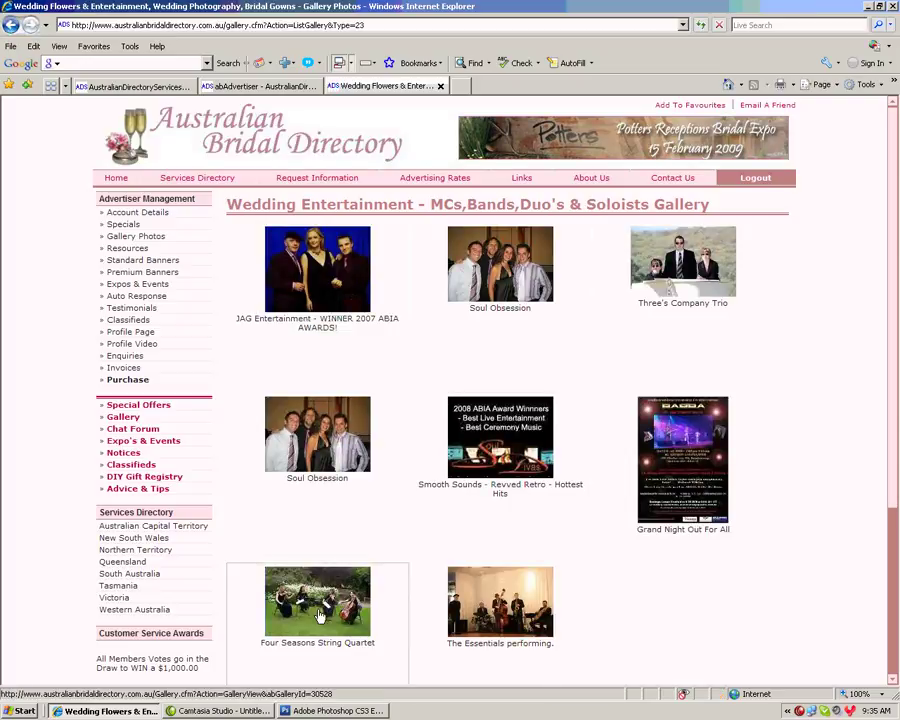
{"action": "left_click", "coordinate": [323, 613]}
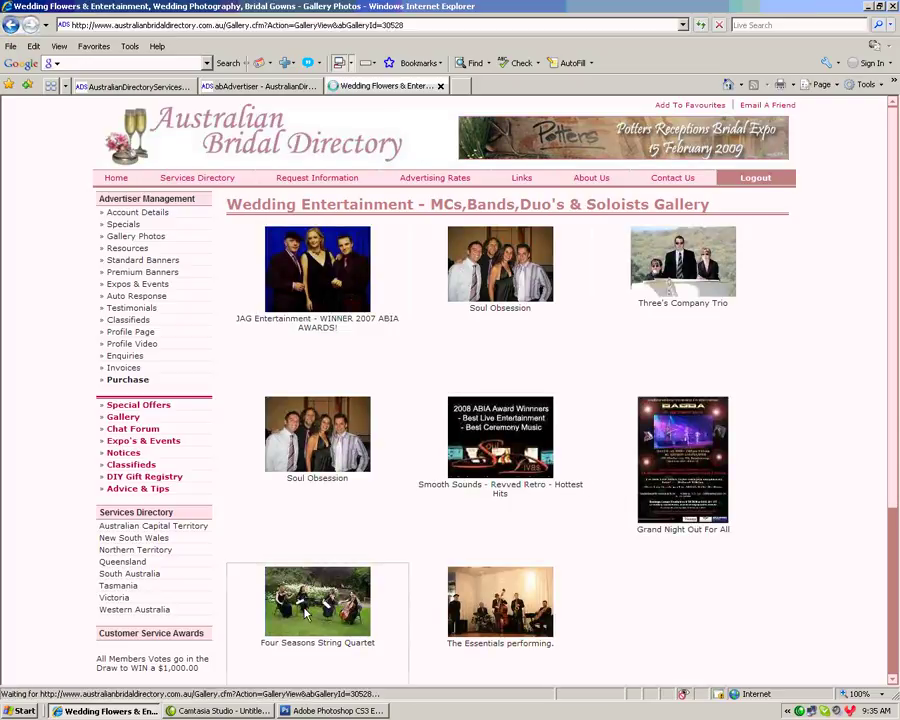